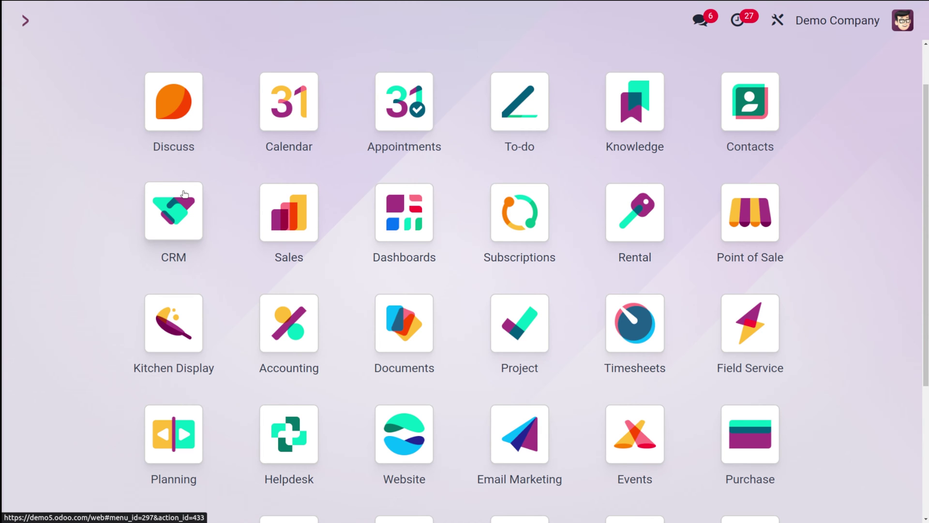
Open the Units of Measure Categories list from the Sales app's Configuration menu
left_click(312, 234)
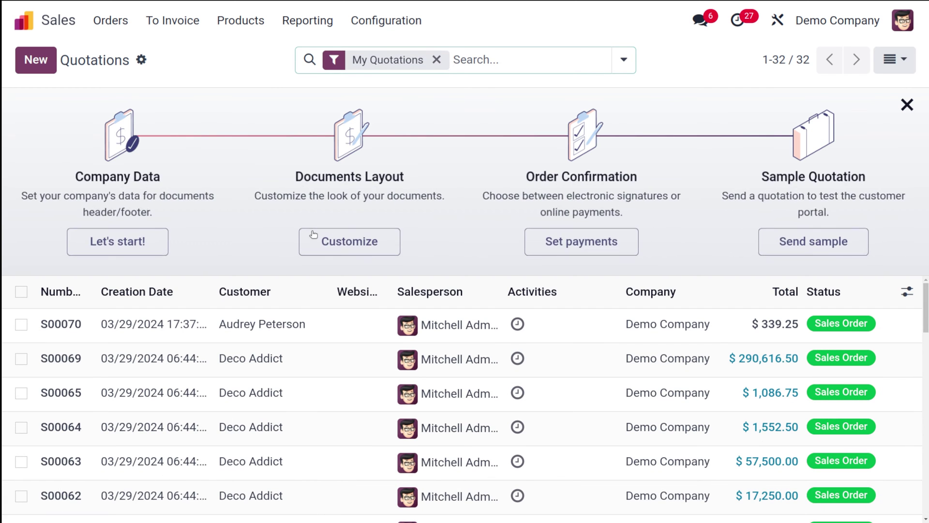
left_click(358, 21)
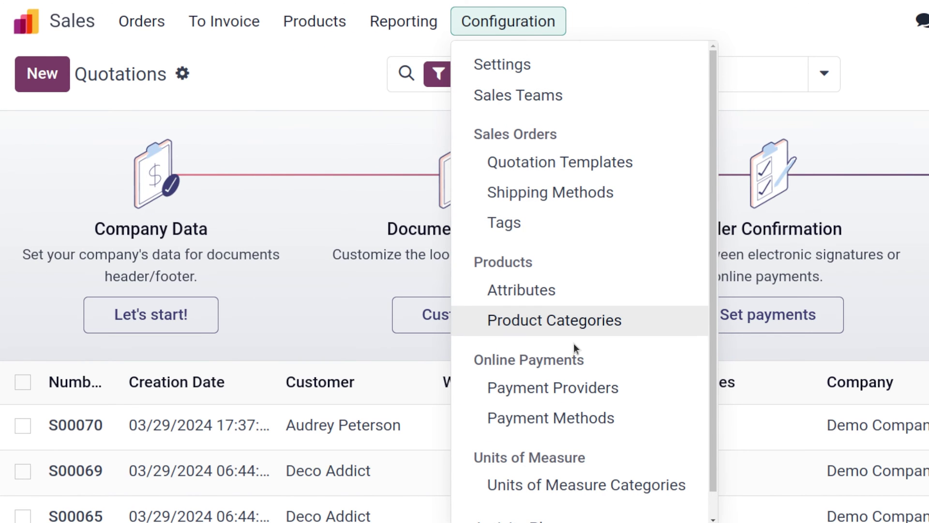
scroll(573, 344, "down", 1)
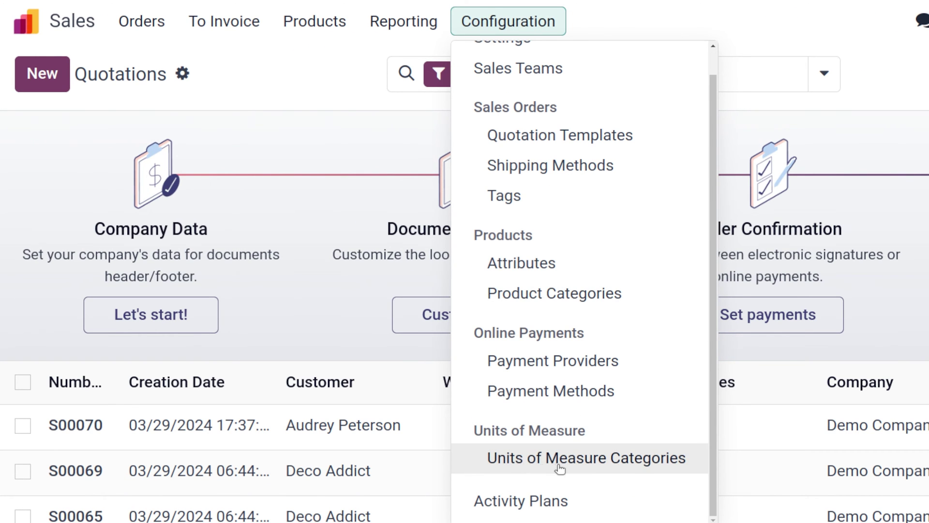
left_click(598, 472)
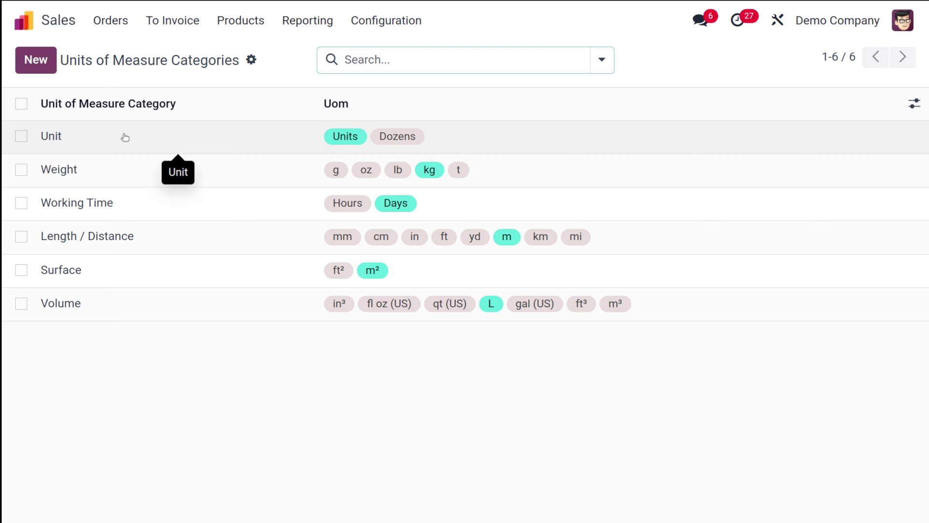
Add a Bunch unit to the Unit category, bigger than the reference with ratio 8, and save
left_click(145, 135)
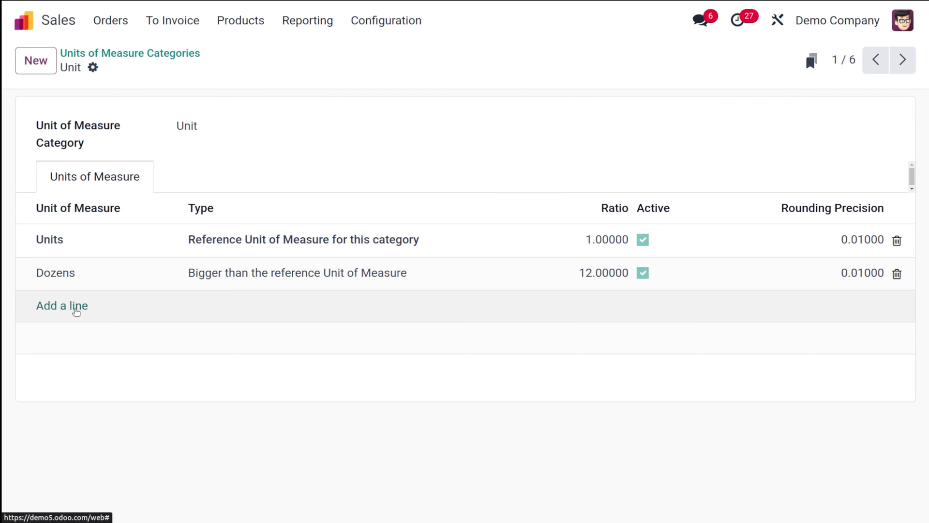
left_click(76, 307)
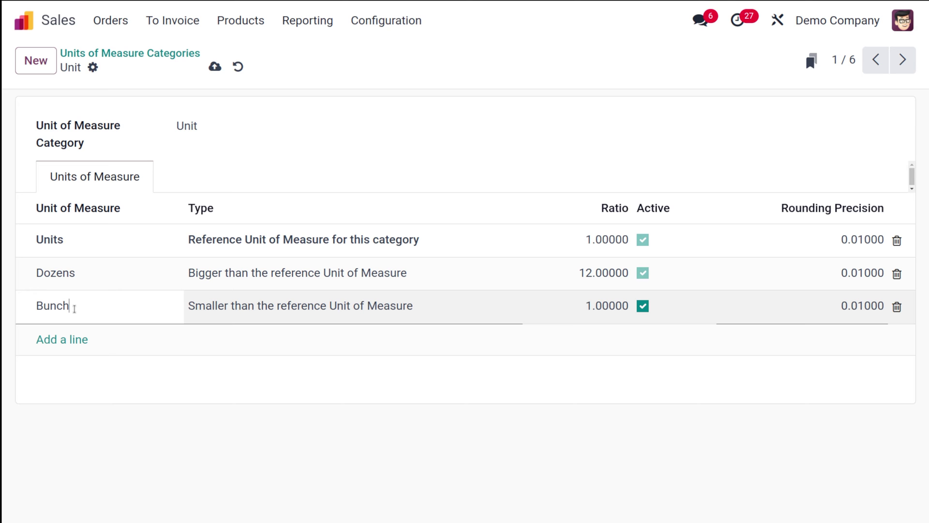
left_click(274, 307)
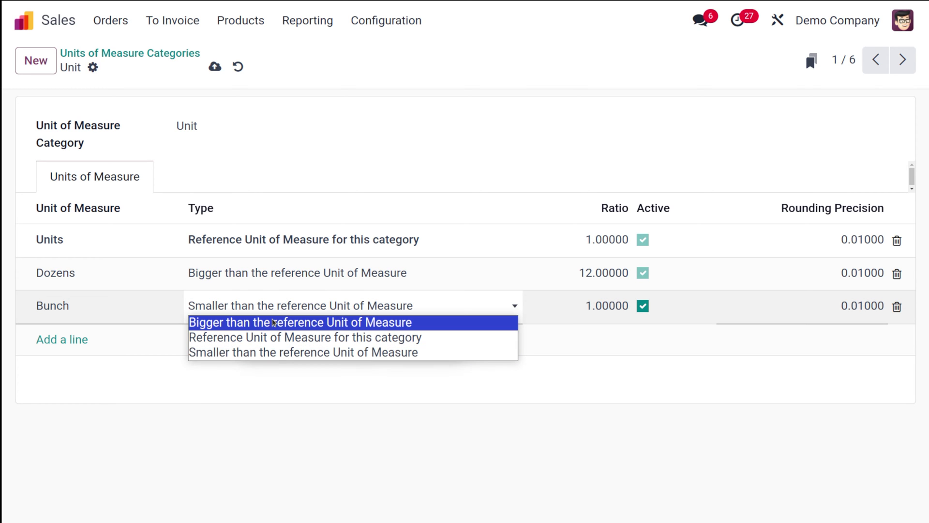
left_click(300, 322)
left_click(597, 303)
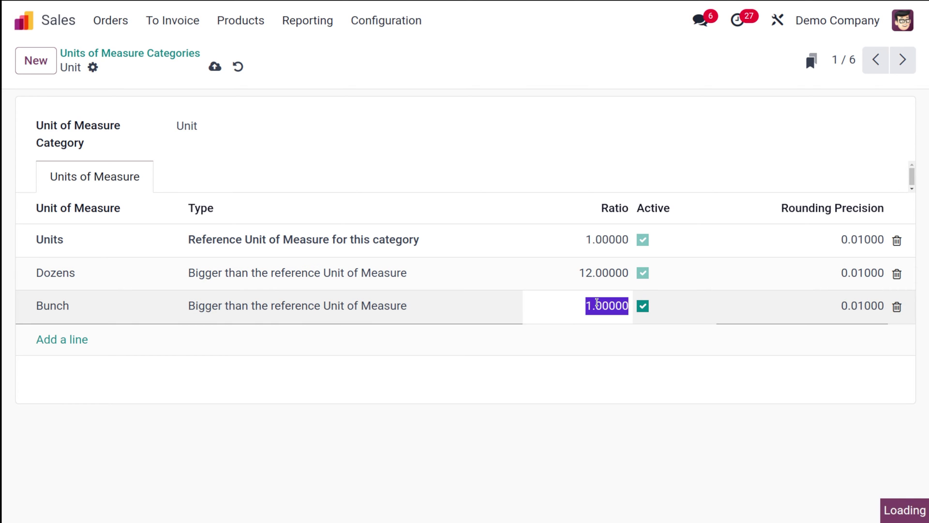
type("8")
left_click(600, 397)
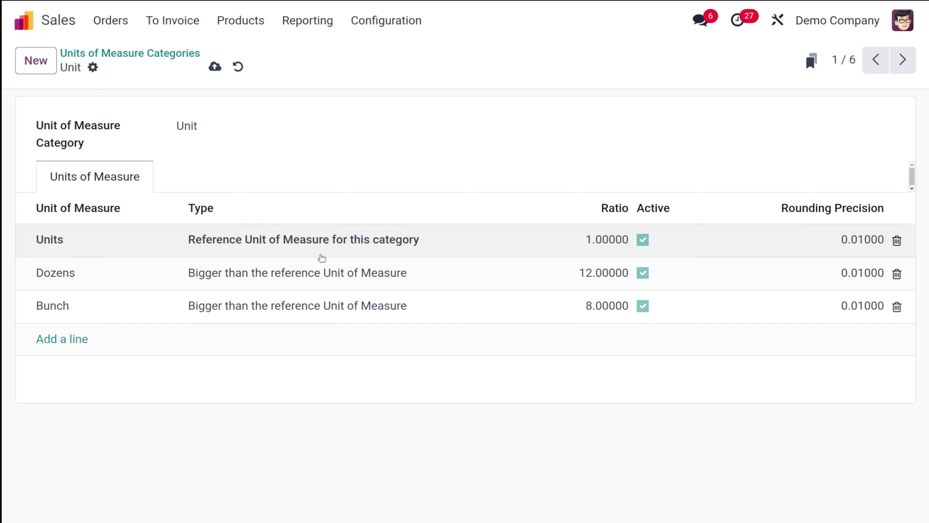
left_click(215, 67)
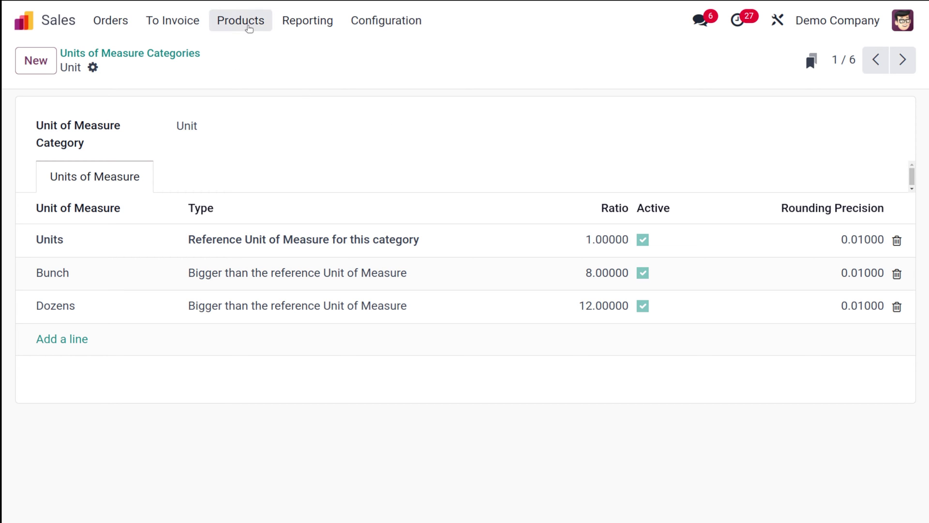
left_click(242, 21)
Create a new product named Flowers with Product Type set to Storable Product
left_click(246, 52)
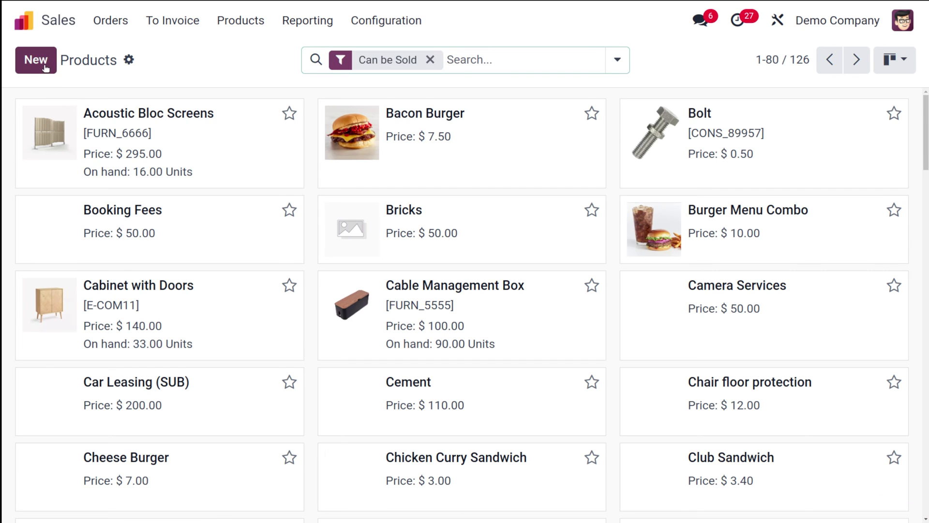
left_click(44, 64)
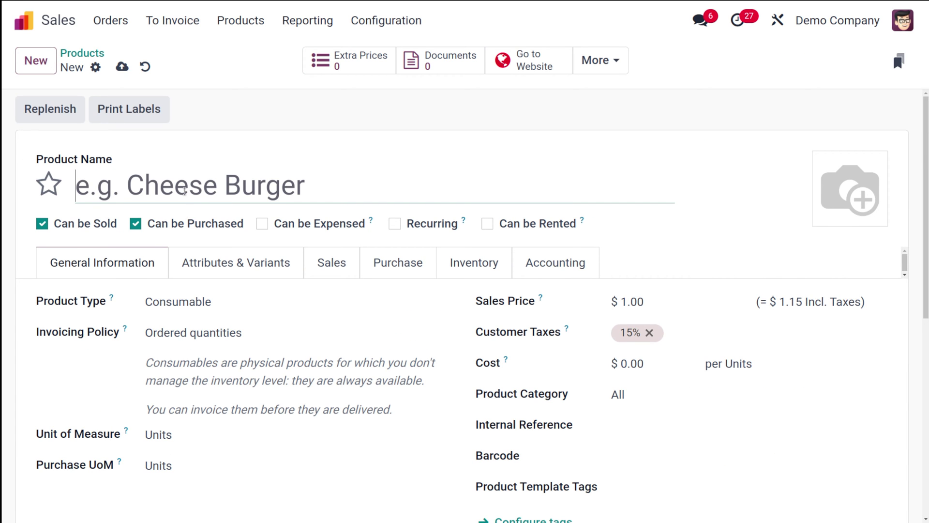
type("Flowers")
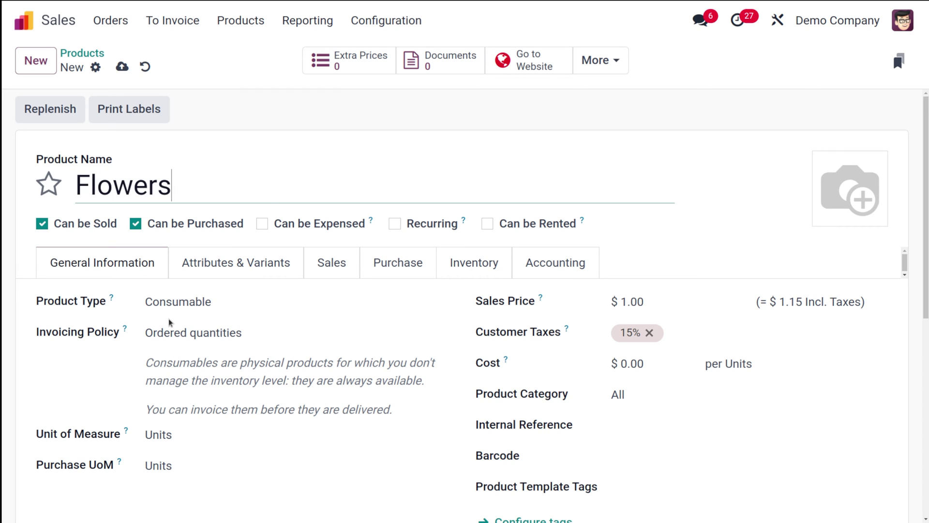
left_click(221, 305)
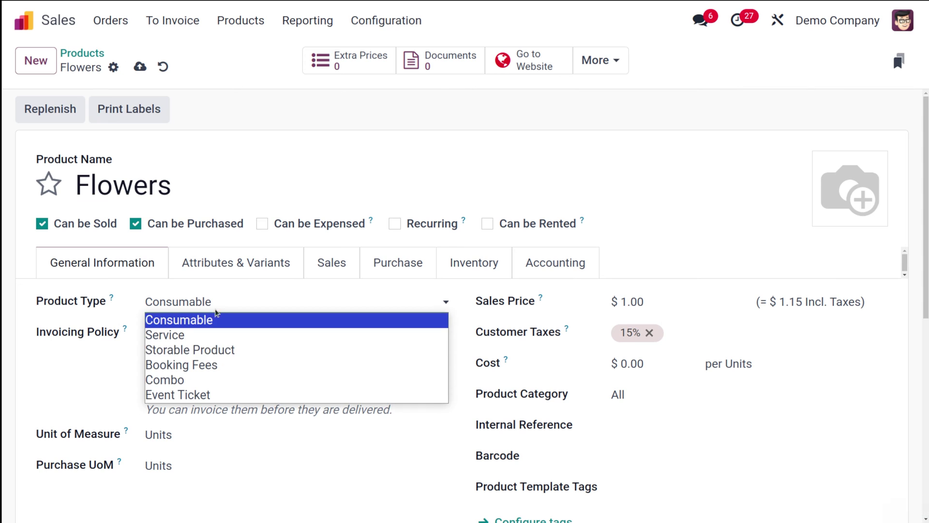
left_click(194, 349)
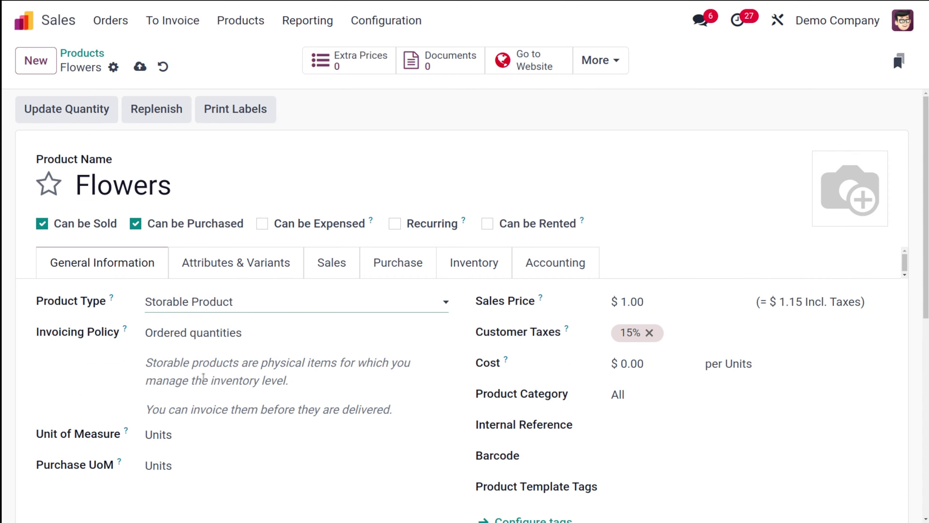
scroll(202, 382, "down", 2)
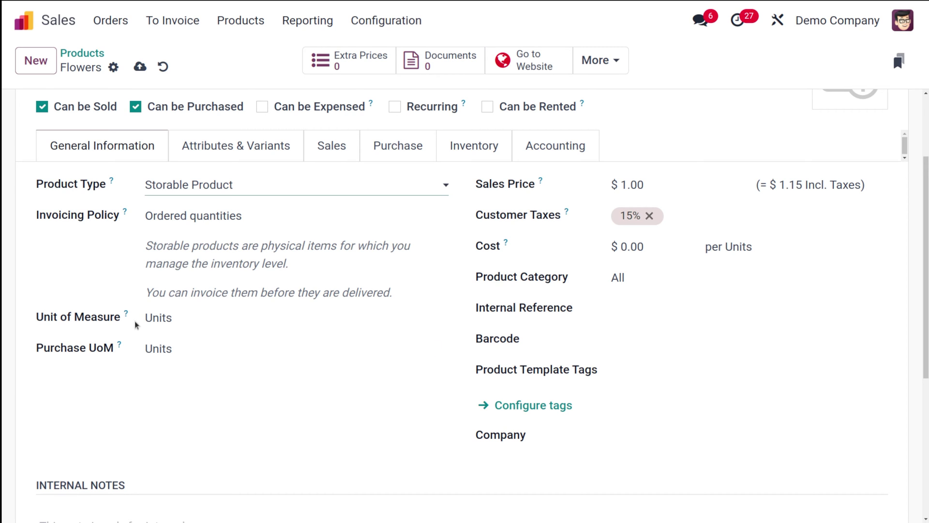
Keep Units as the Flowers sales unit and set its Purchase UoM to Bunch
left_click(214, 319)
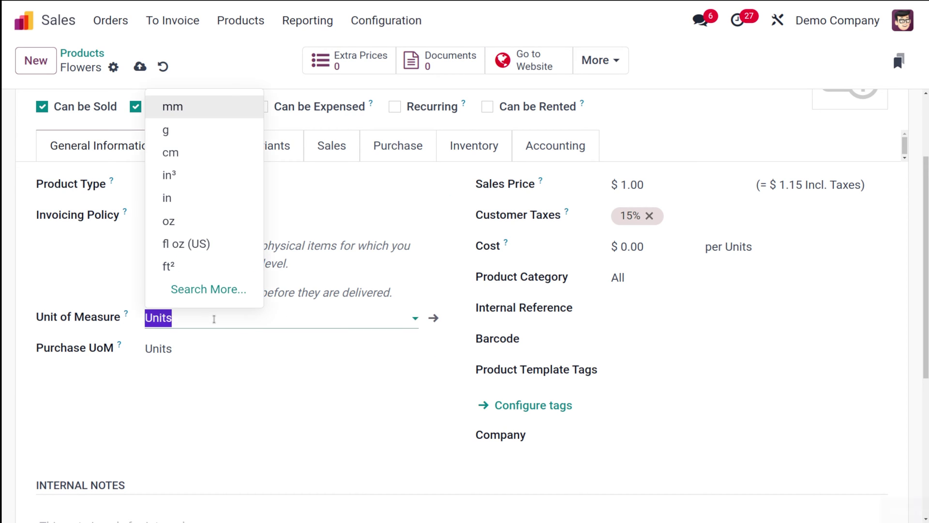
left_click(214, 319)
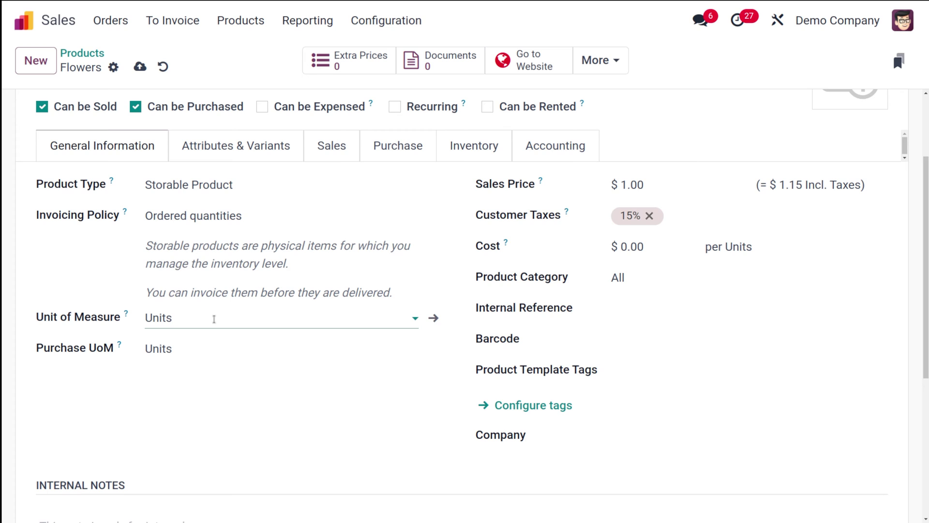
left_click(216, 348)
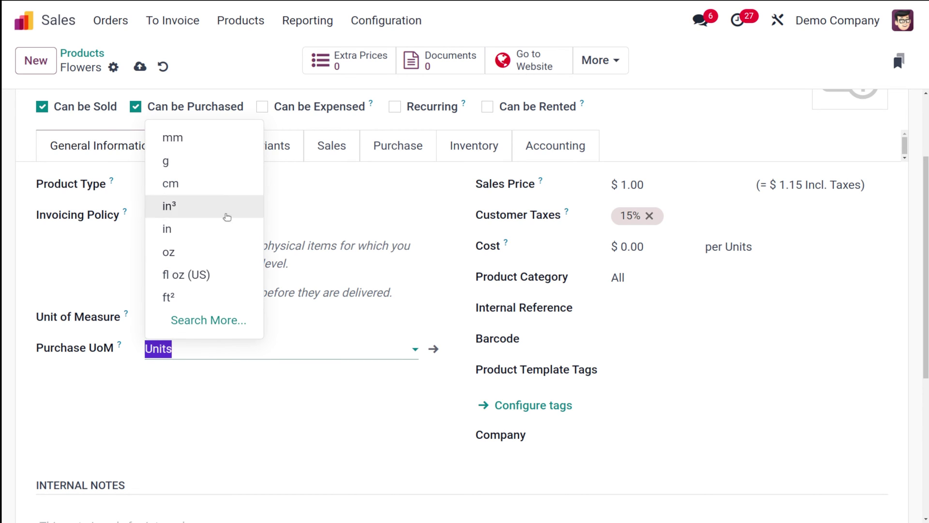
left_click(214, 318)
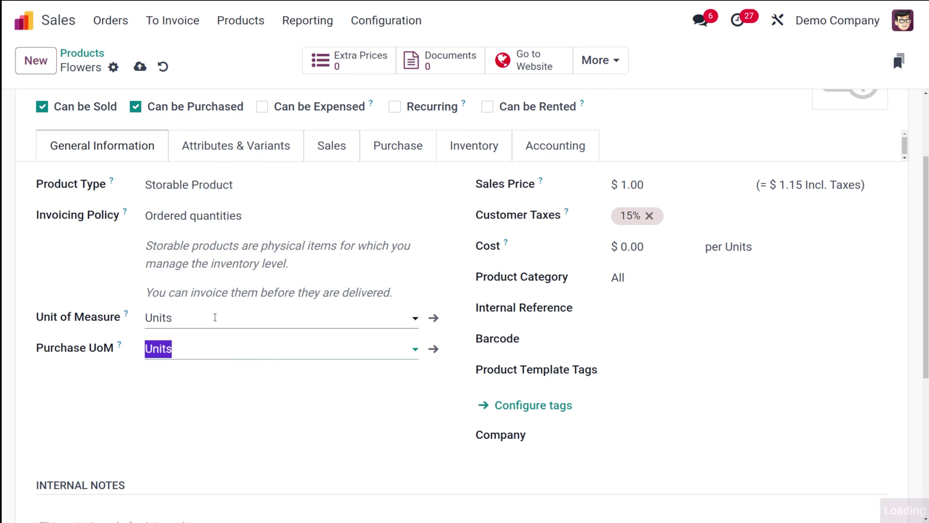
scroll(205, 342, "down", 5)
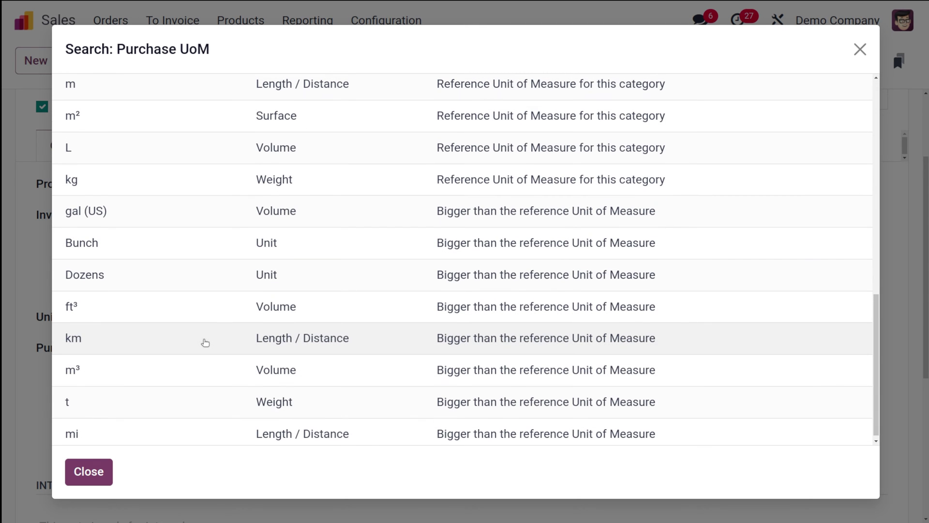
left_click(201, 248)
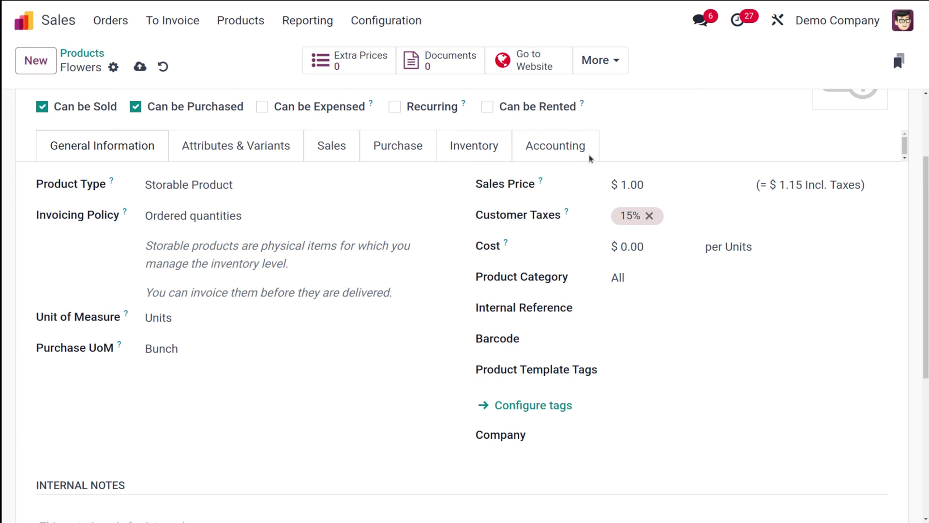
Set cost and sales price to 100, save Flowers, and mark it as a favourite
left_click(625, 248)
type("1")
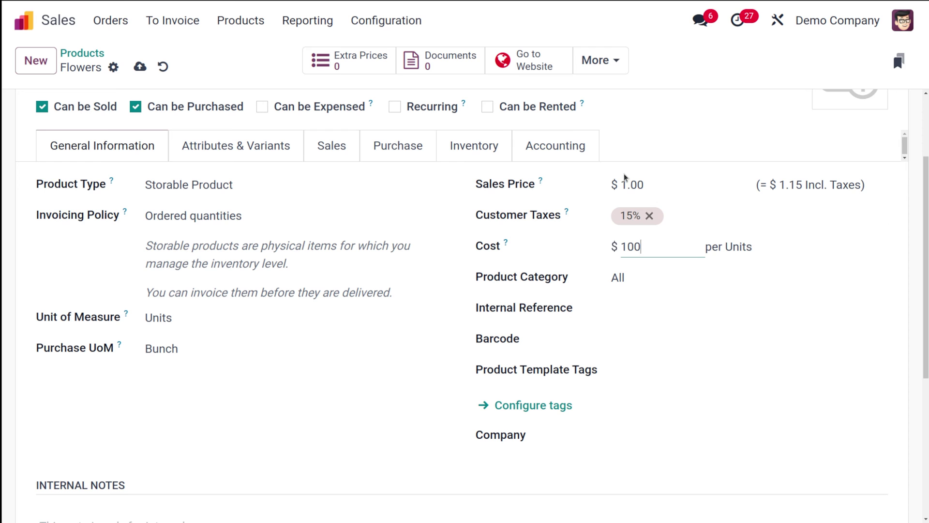
left_click(623, 181)
type("100")
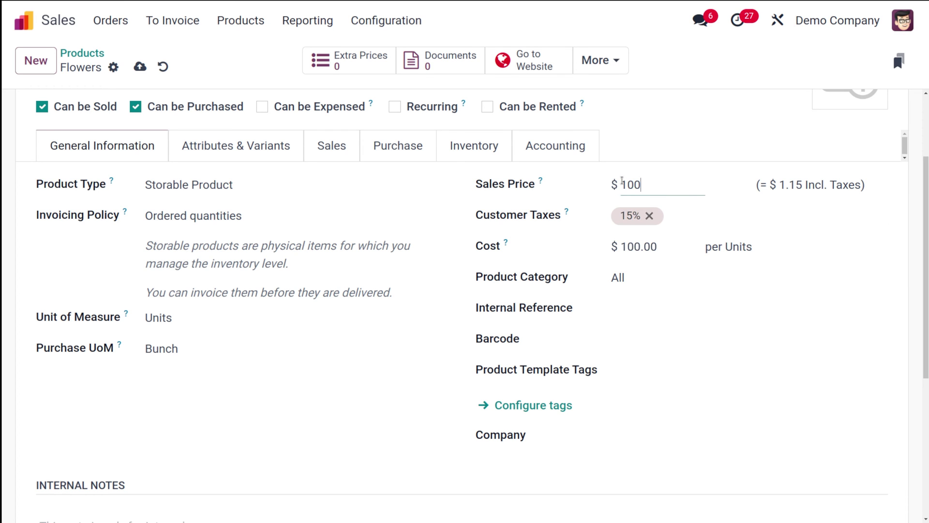
scroll(634, 348, "up", 3)
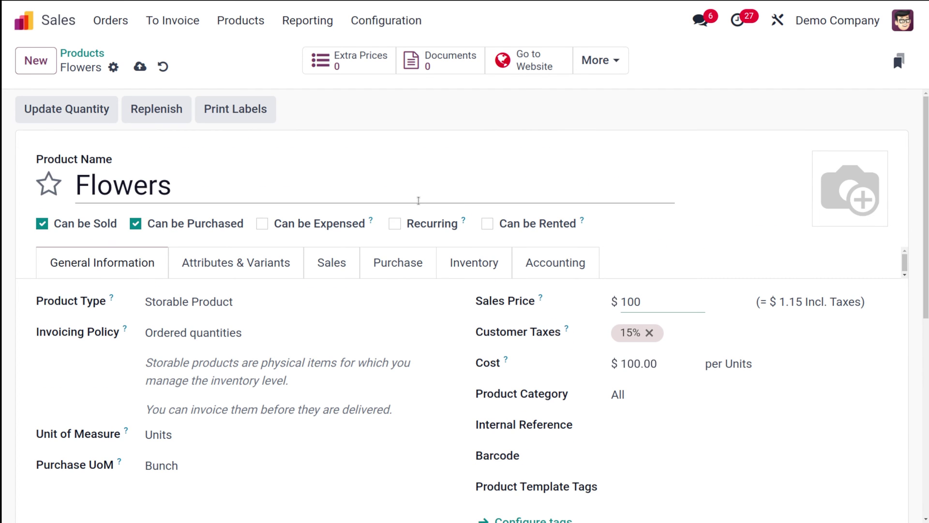
left_click(141, 67)
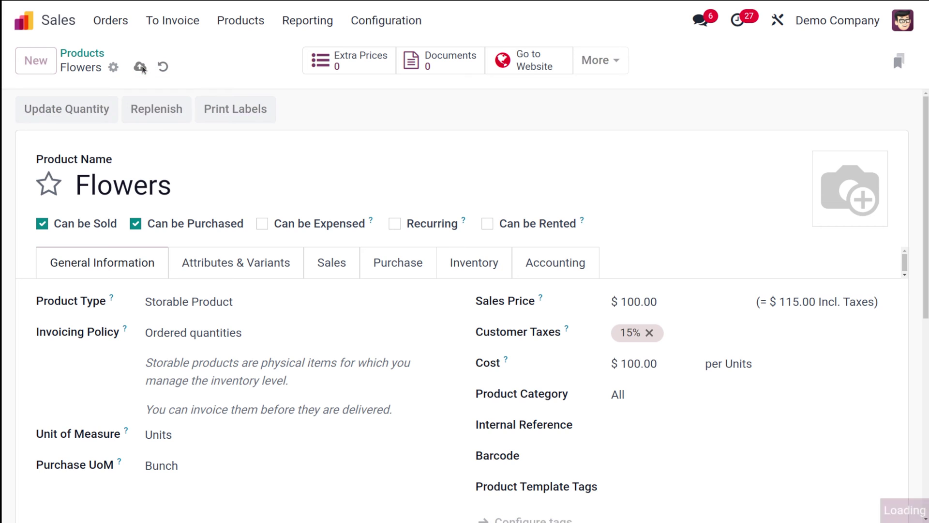
left_click(54, 181)
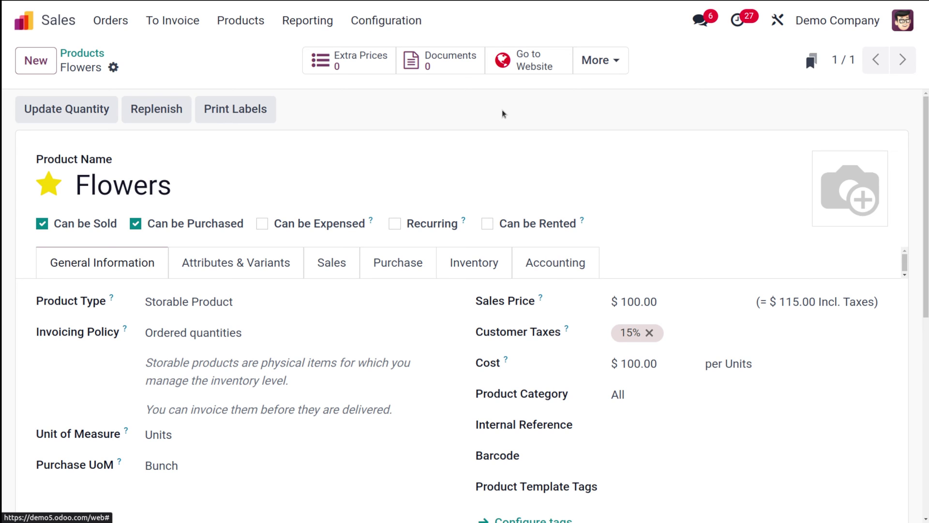
Open the Purchase app by searching 'pu' and start a new Request for Quotation
left_click(23, 20)
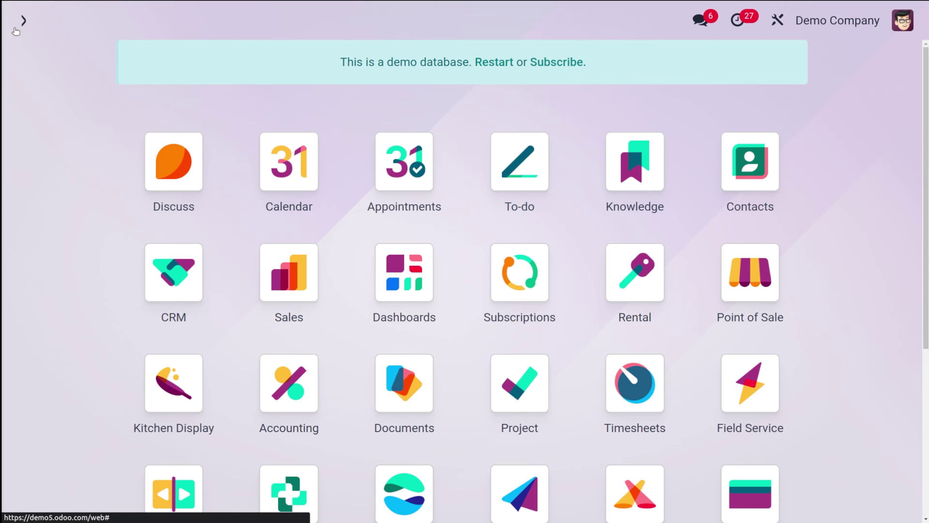
type("pu")
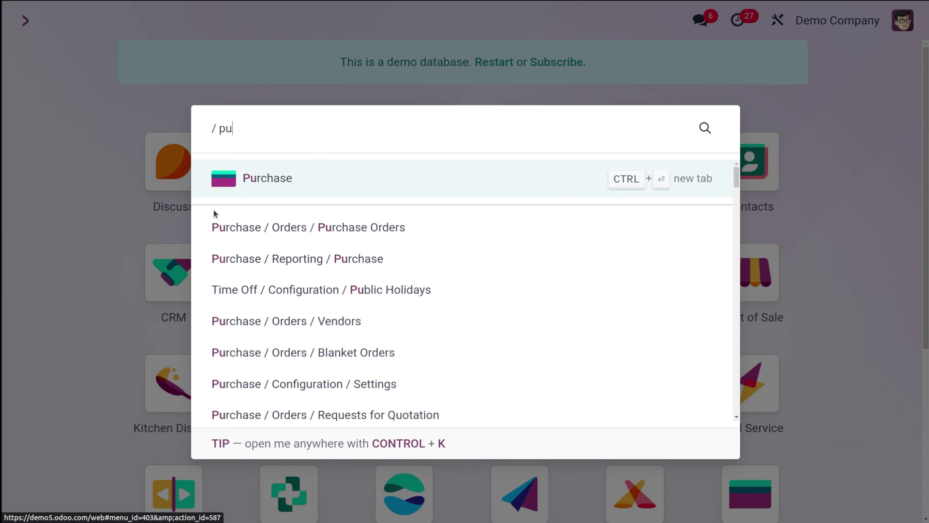
left_click(297, 180)
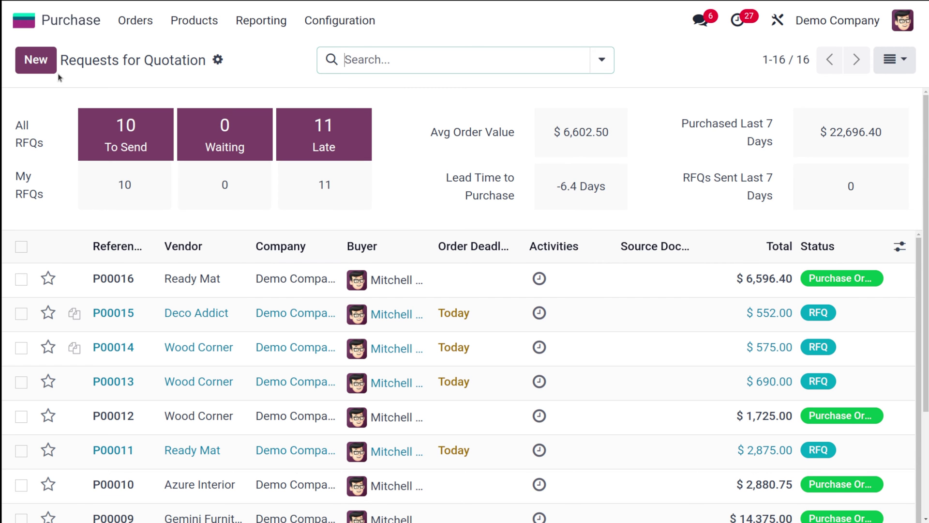
left_click(45, 70)
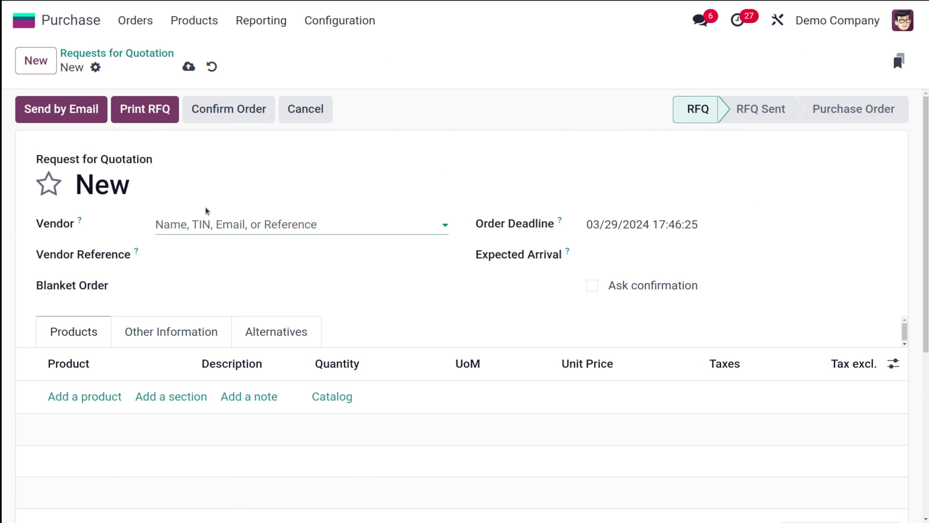
Choose the vendor and add Flowers to the RFQ: 1.00 Bunch at 800.00, 15% tax
left_click(204, 222)
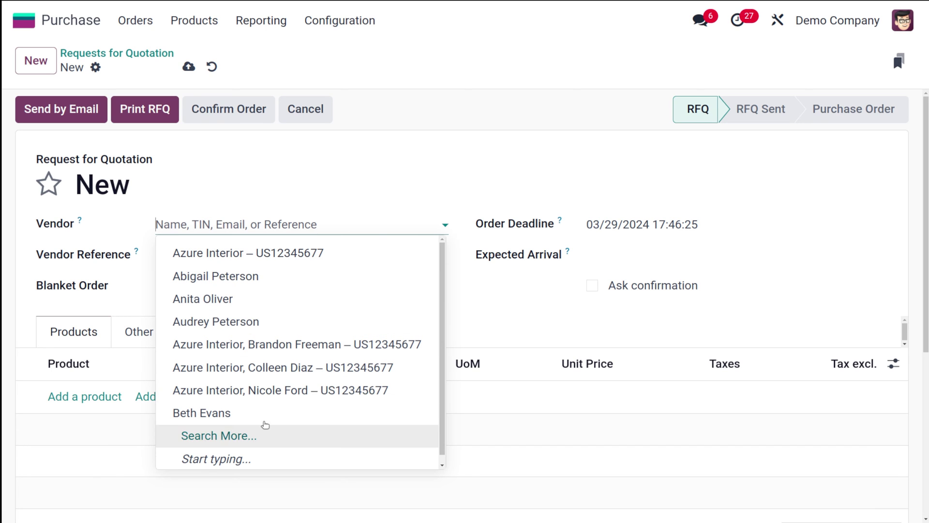
left_click(190, 299)
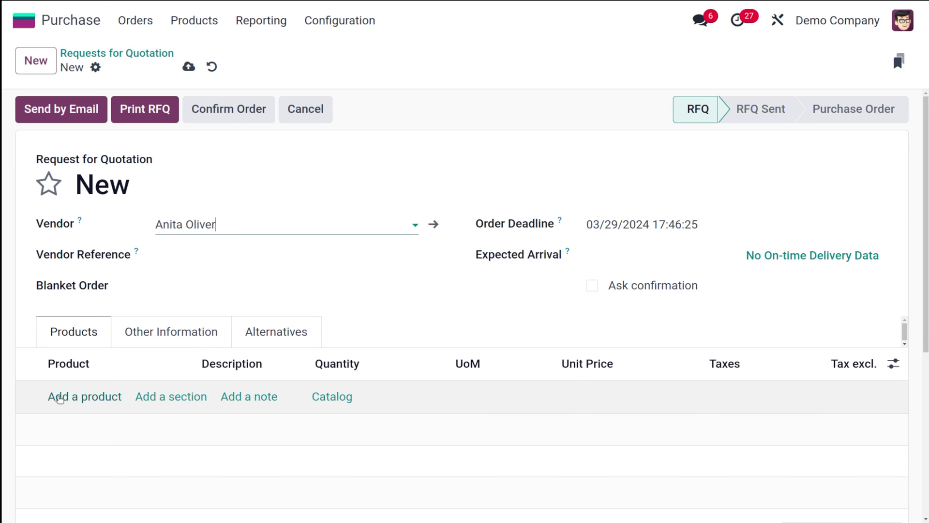
left_click(60, 397)
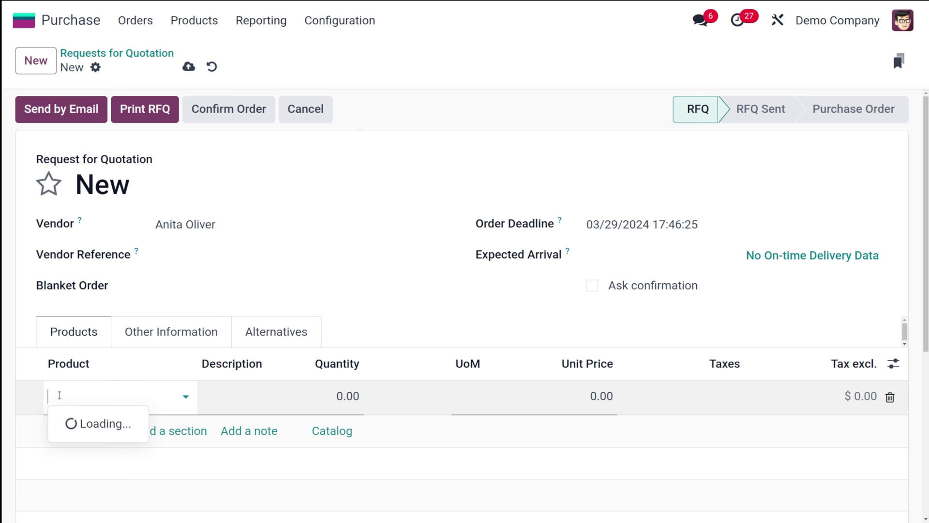
left_click(101, 173)
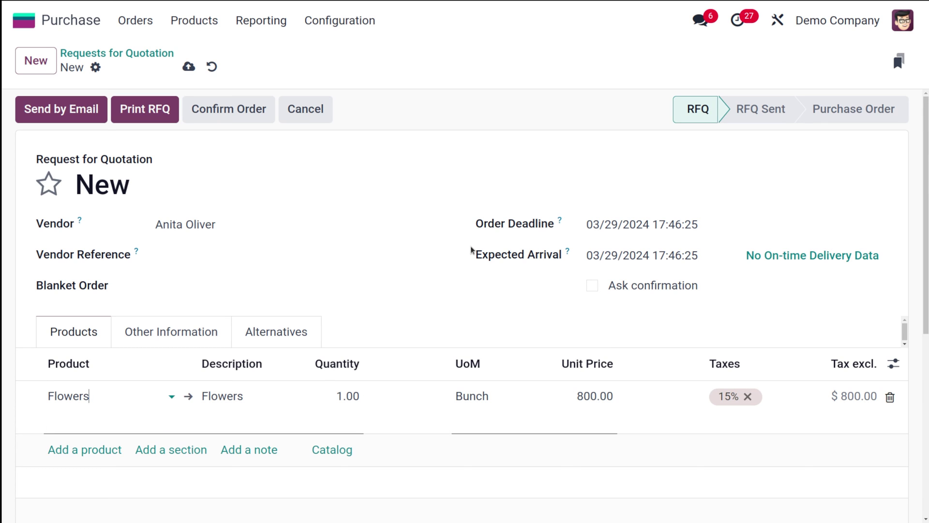
Confirm order P00017 and validate receipt WH/IN/00007 for 8.00 Units of Flowers
left_click(219, 109)
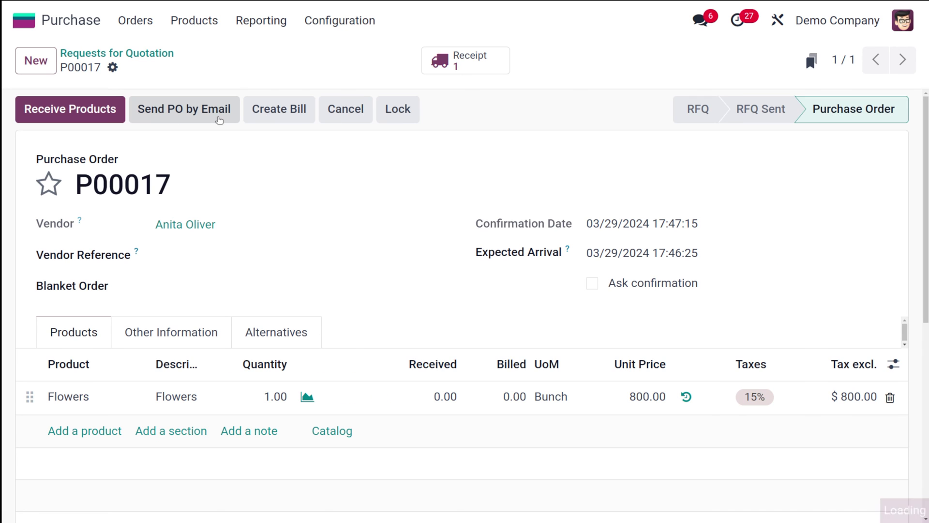
left_click(106, 116)
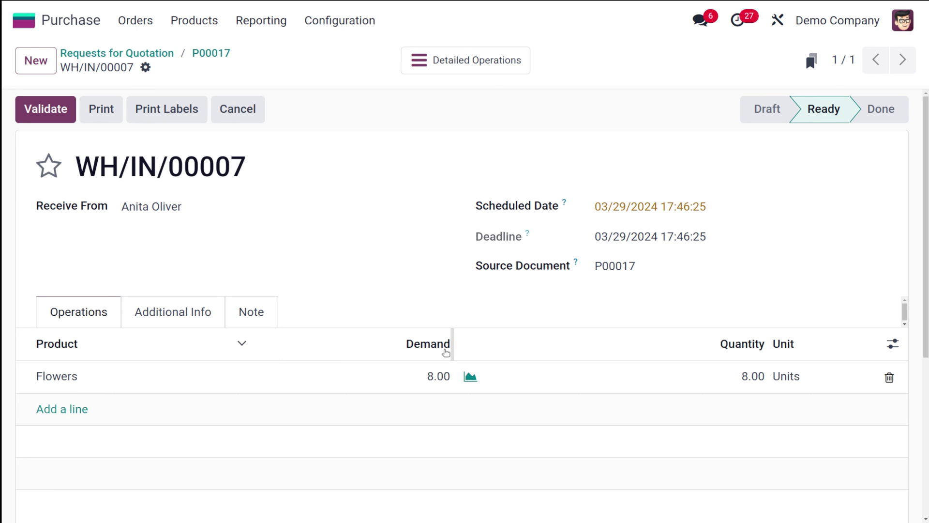
left_click(57, 119)
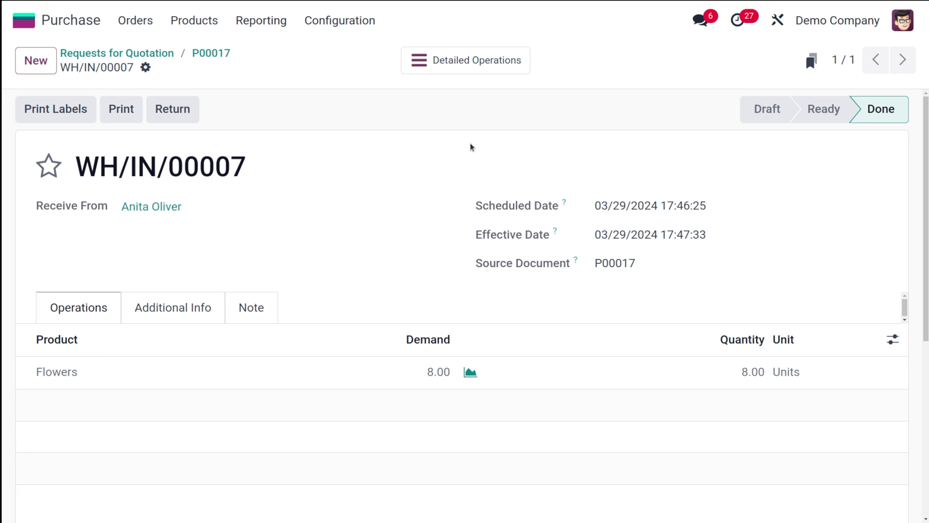
Create a vendor bill for P00017 dated 03/29/2024 and post it
left_click(211, 53)
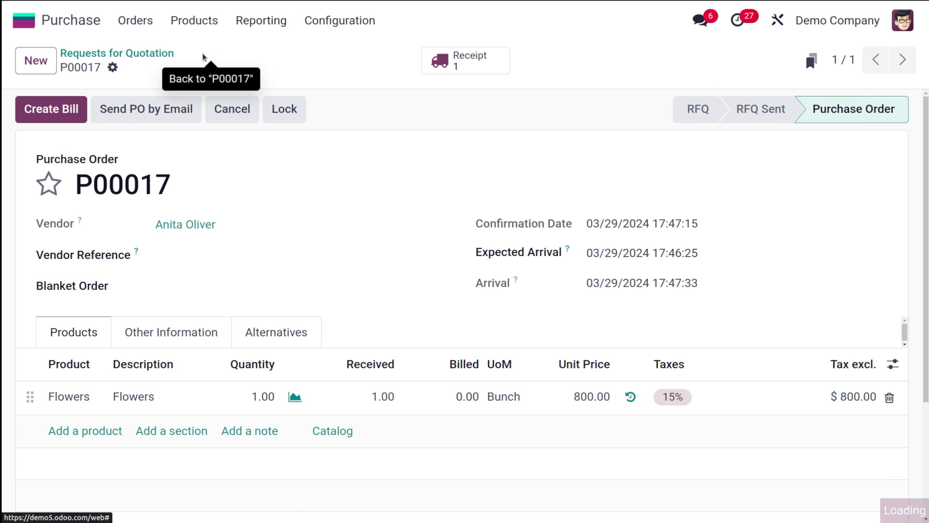
left_click(48, 120)
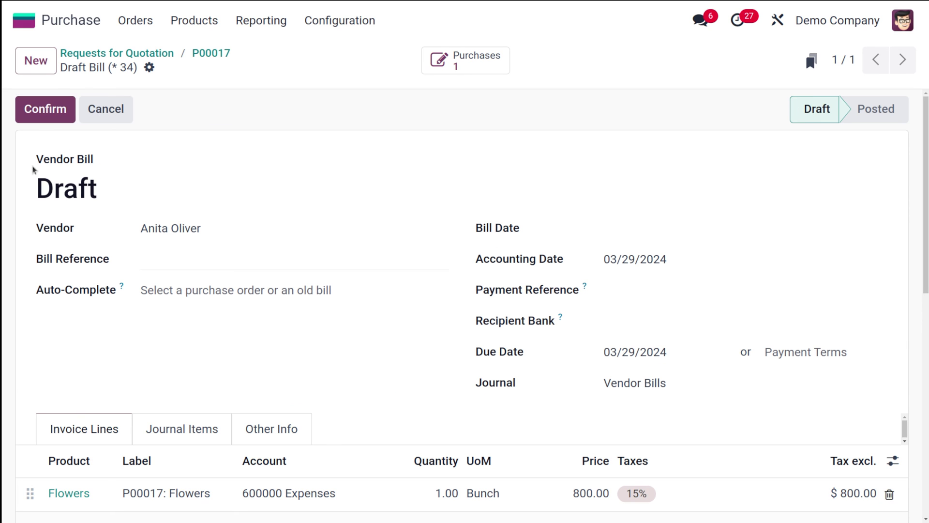
left_click(41, 113)
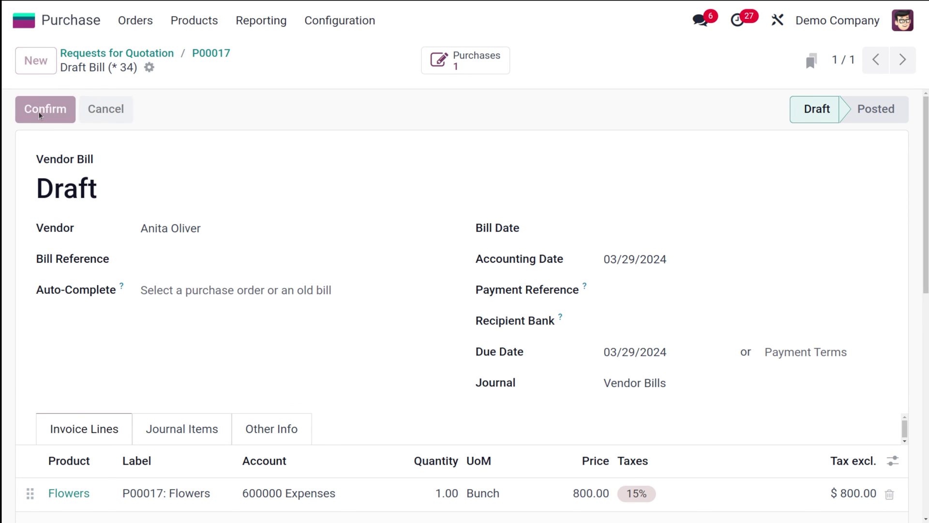
left_click(240, 300)
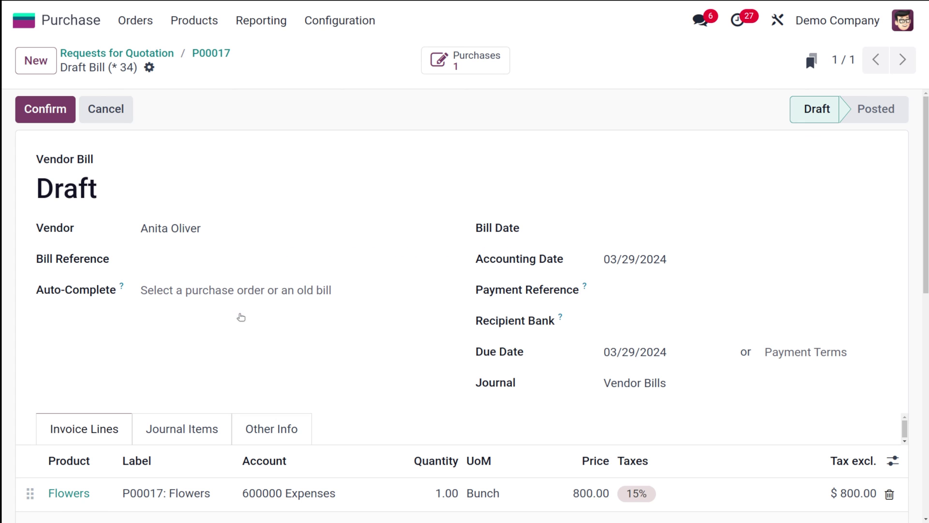
left_click(619, 233)
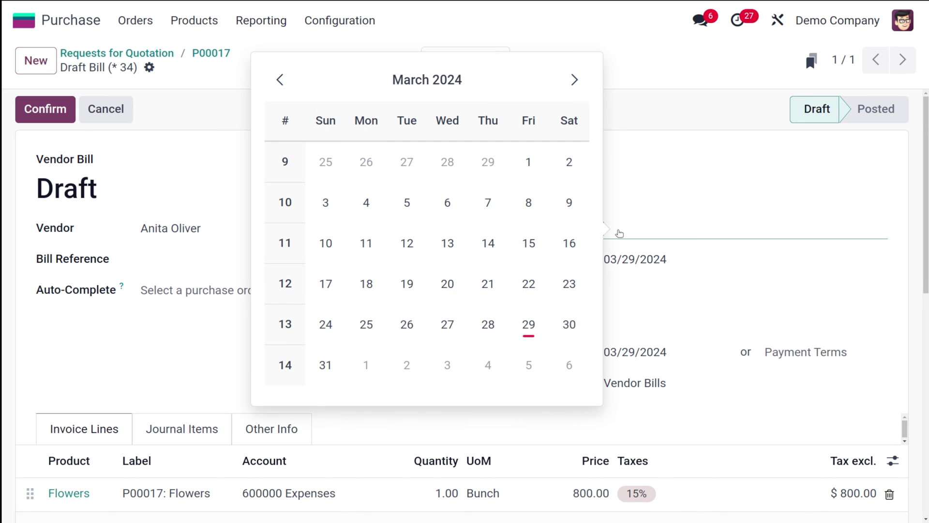
left_click(528, 324)
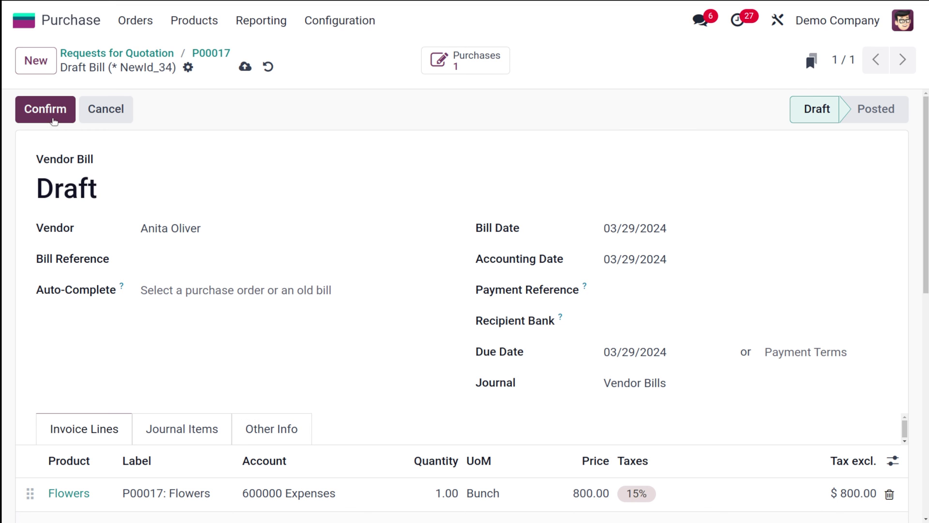
left_click(53, 120)
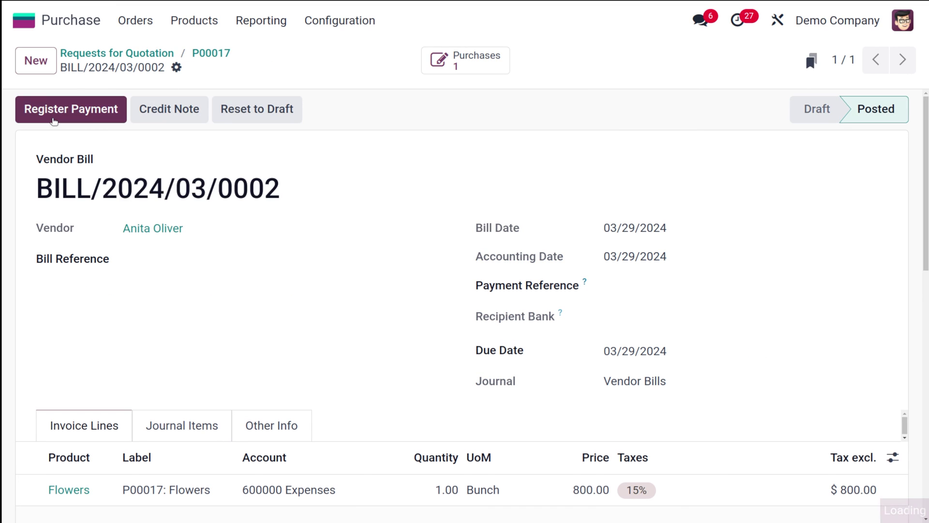
Register the $920.00 payment on bill BILL/2024/03/0002
scroll(261, 286, "down", 5)
scroll(260, 288, "up", 5)
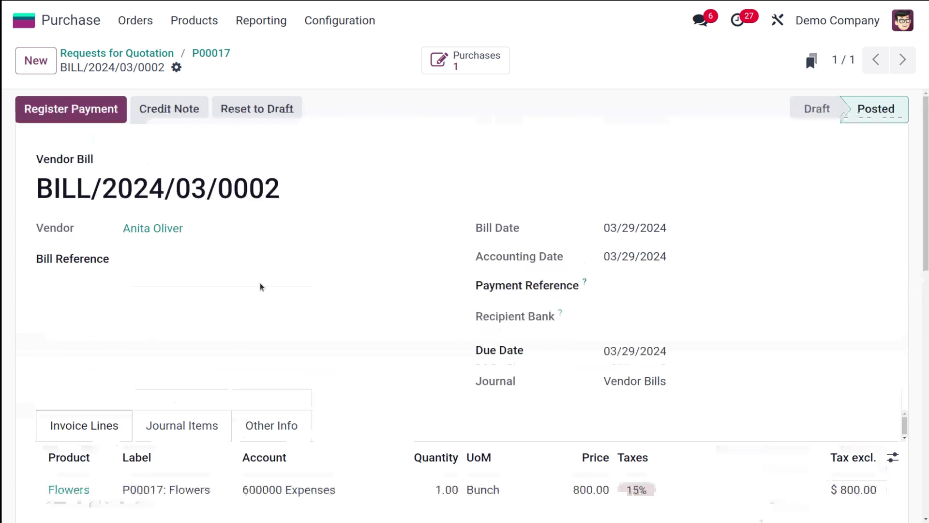
left_click(90, 107)
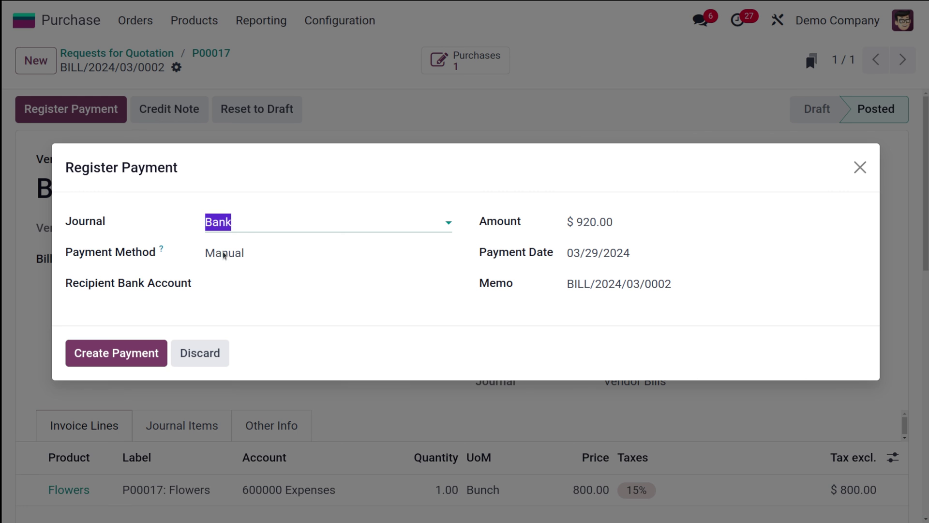
left_click(131, 360)
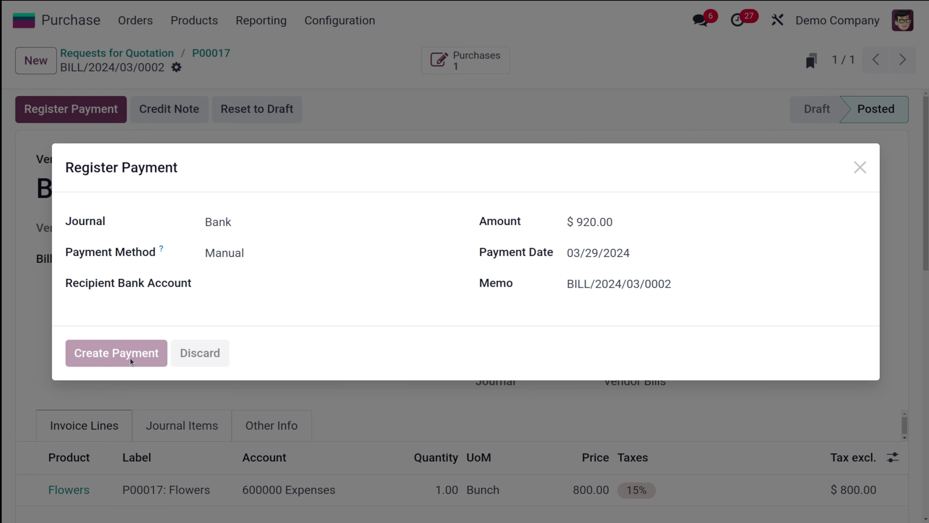
scroll(417, 320, "down", 5)
scroll(418, 321, "up", 5)
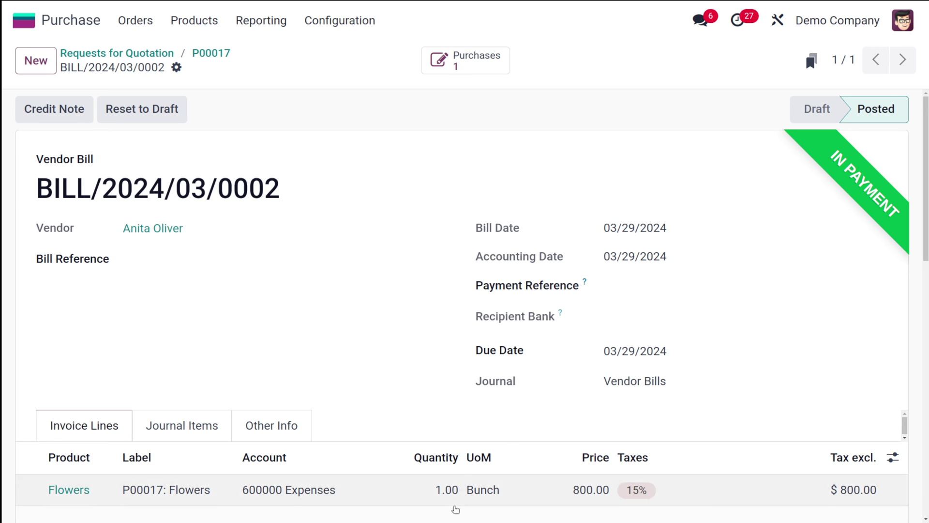
Start a new Sales quotation for customer Deco Addict
left_click(27, 22)
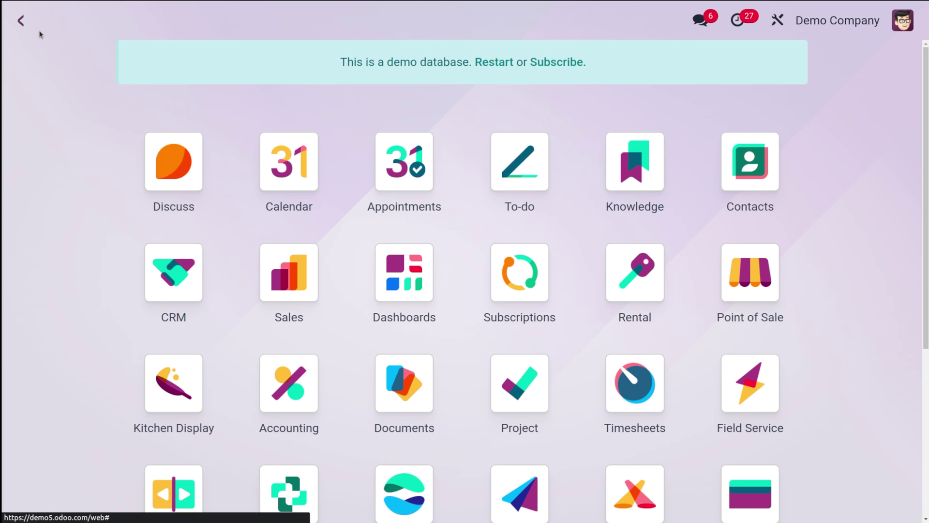
left_click(299, 273)
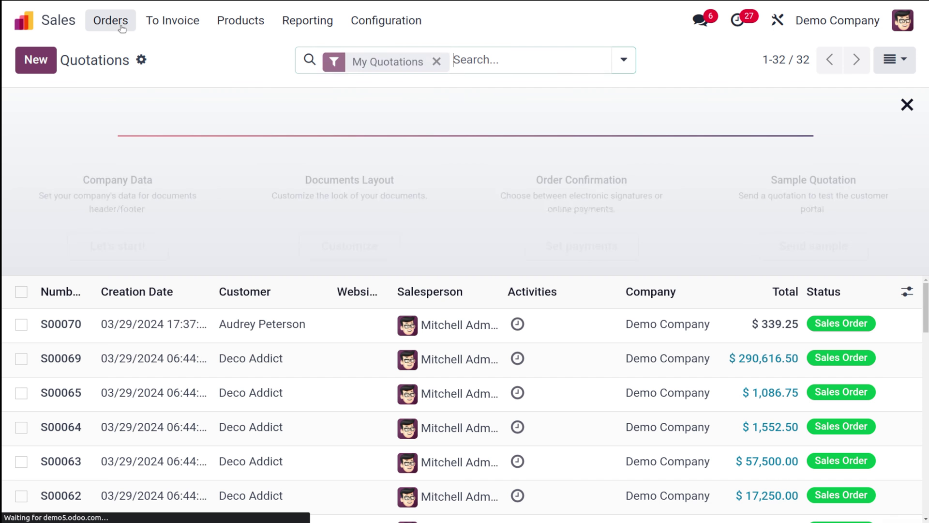
left_click(36, 60)
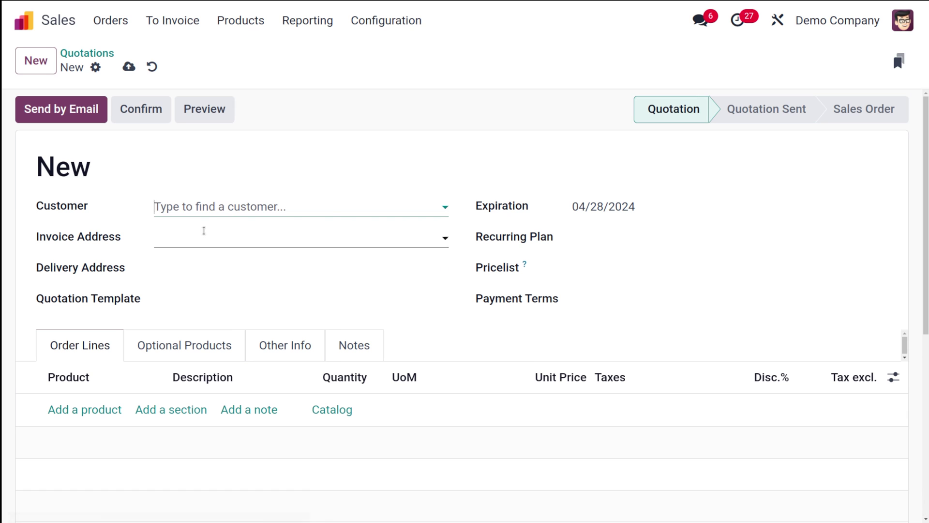
left_click(204, 207)
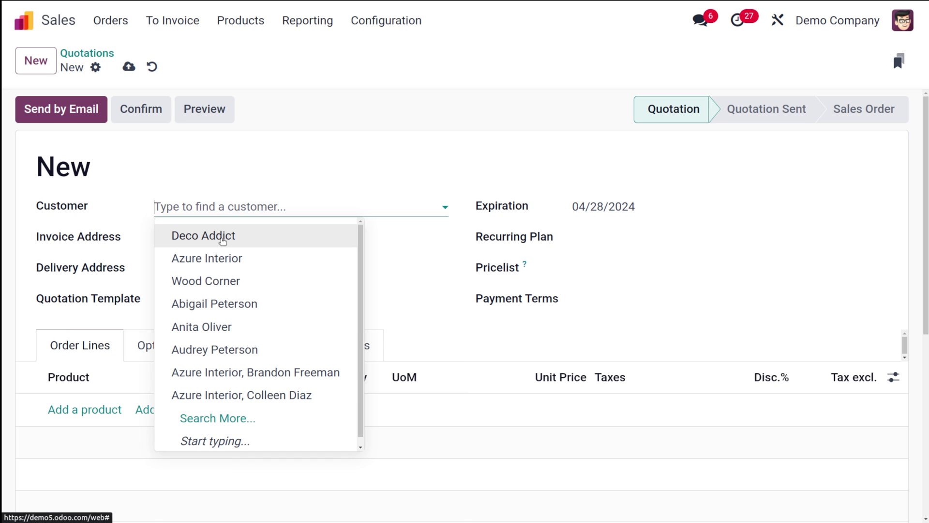
left_click(222, 240)
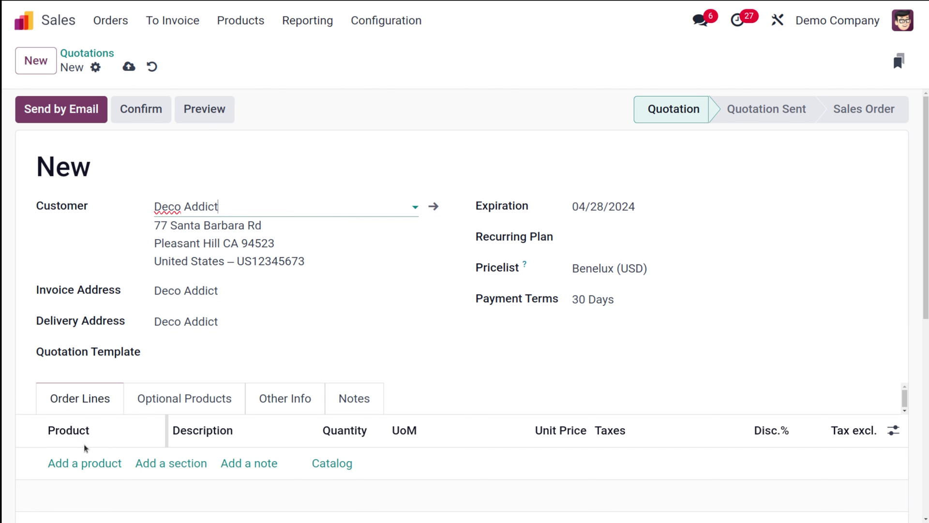
Add Flowers to the quotation: 1.00 Units at 100.00, 15% tax, $115.00 total
left_click(85, 463)
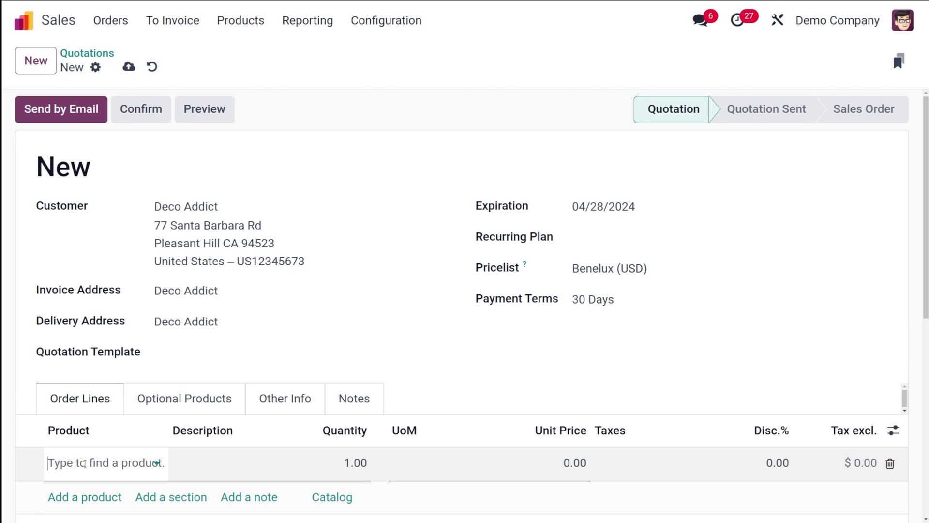
left_click(109, 247)
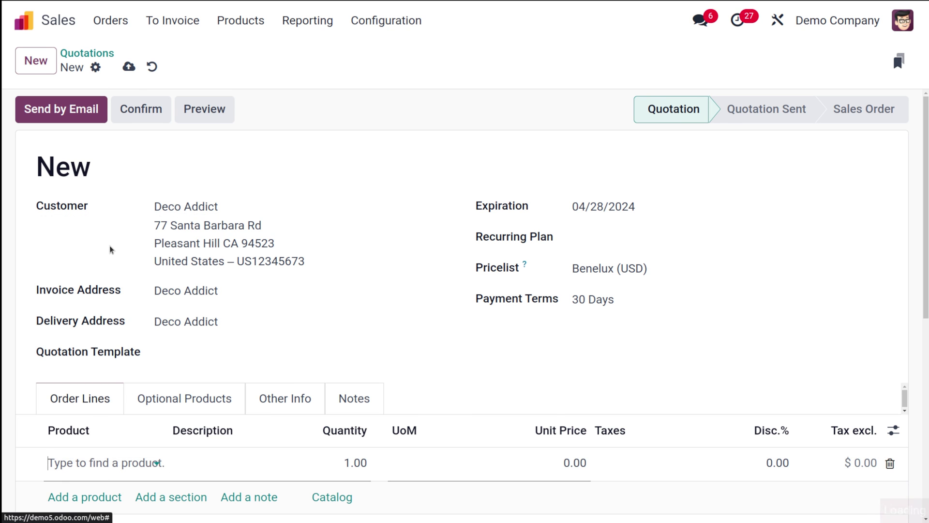
scroll(357, 346, "down", 5)
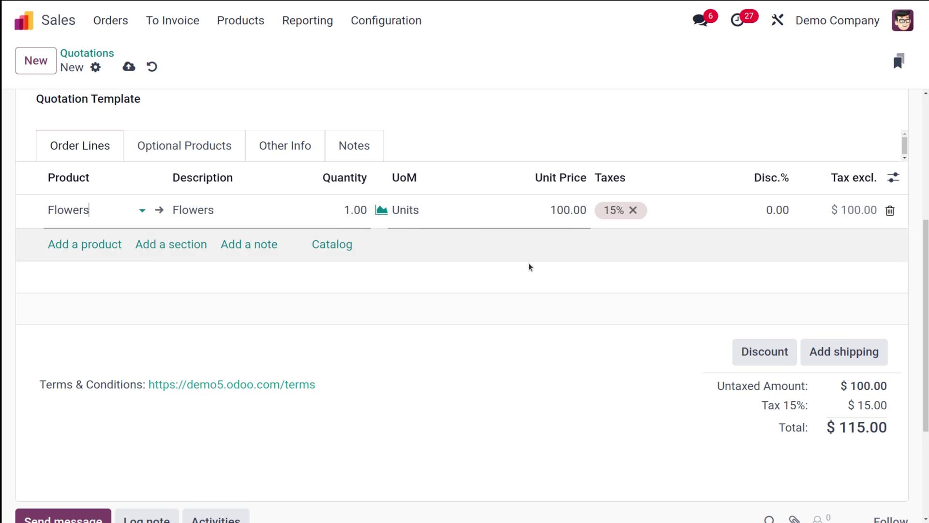
scroll(492, 265, "up", 4)
scroll(492, 265, "up", 1)
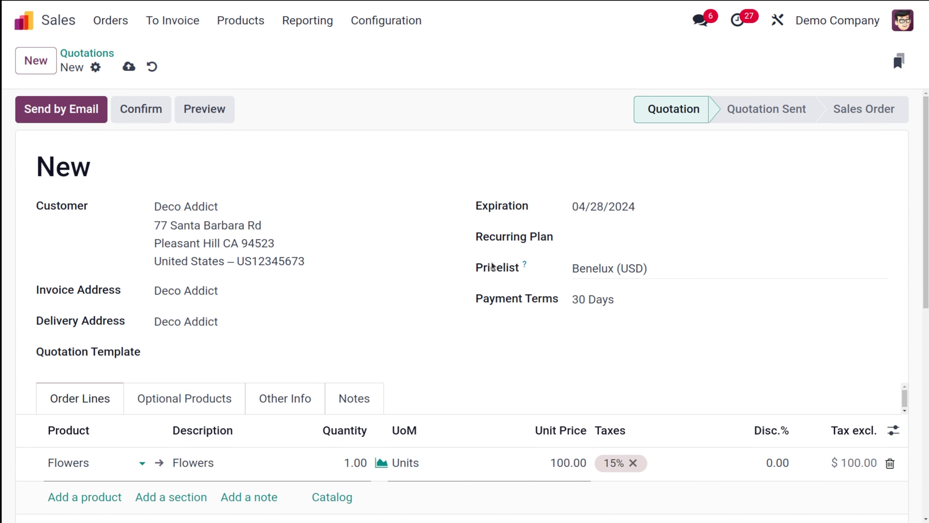
scroll(493, 265, "down", 2)
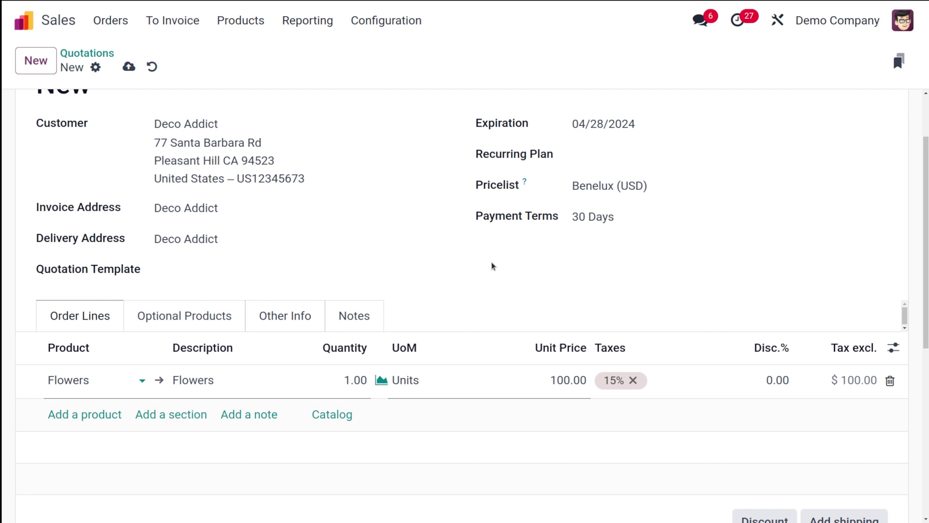
scroll(492, 266, "up", 2)
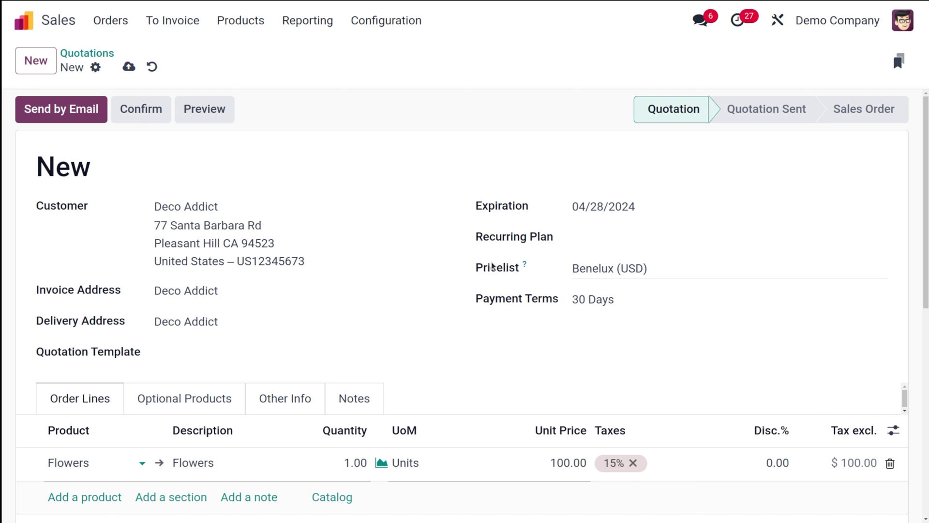